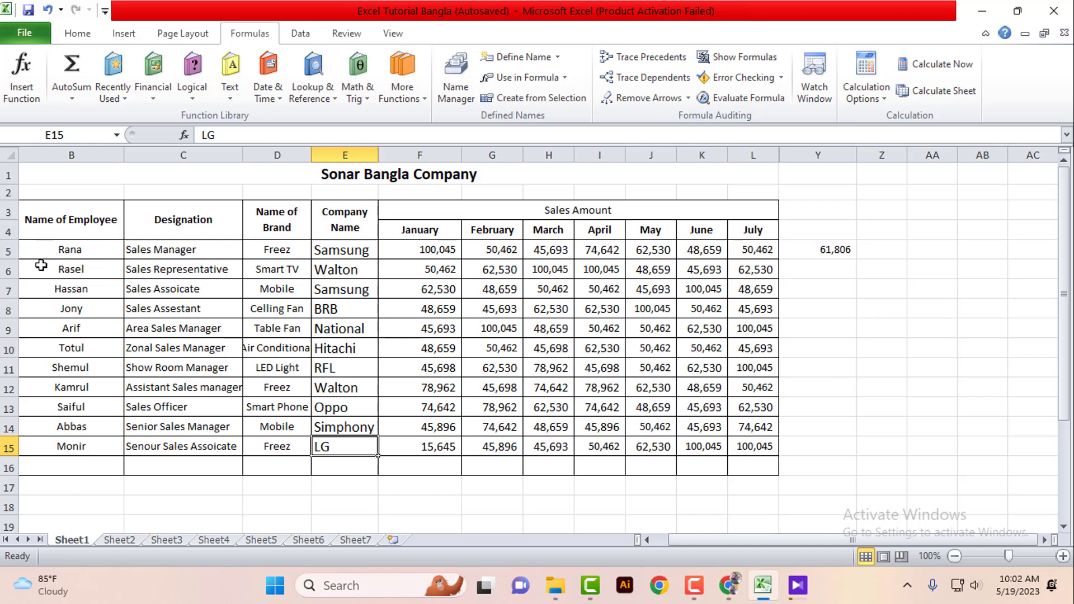
# Name the range B6:L6, the Walton sales row on Sheet1, walton
pyautogui.moveTo(41, 270); pyautogui.dragTo(750, 278)
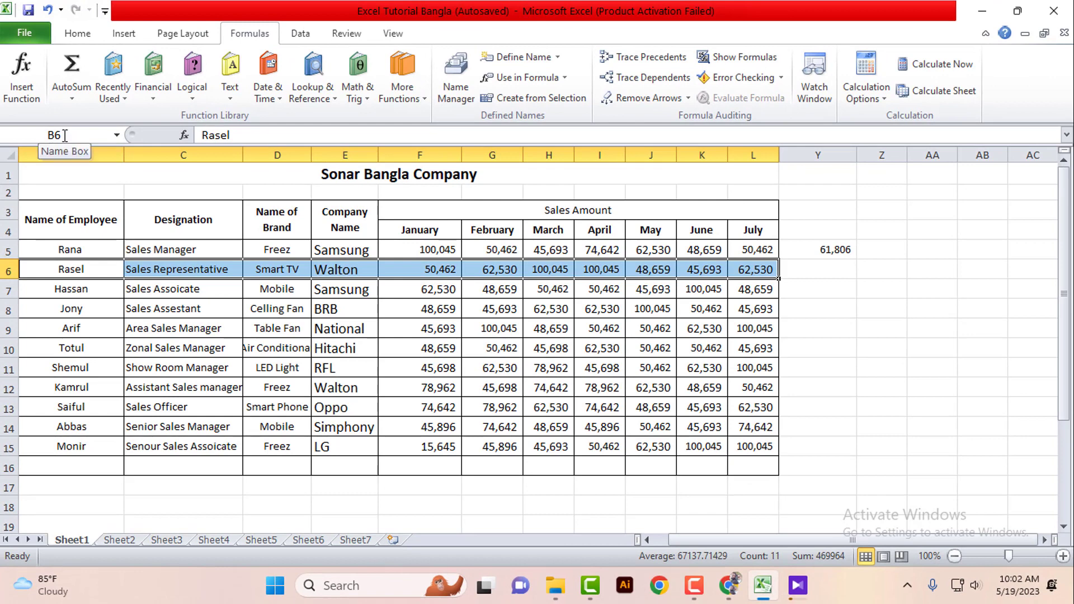
pyautogui.click(70, 134)
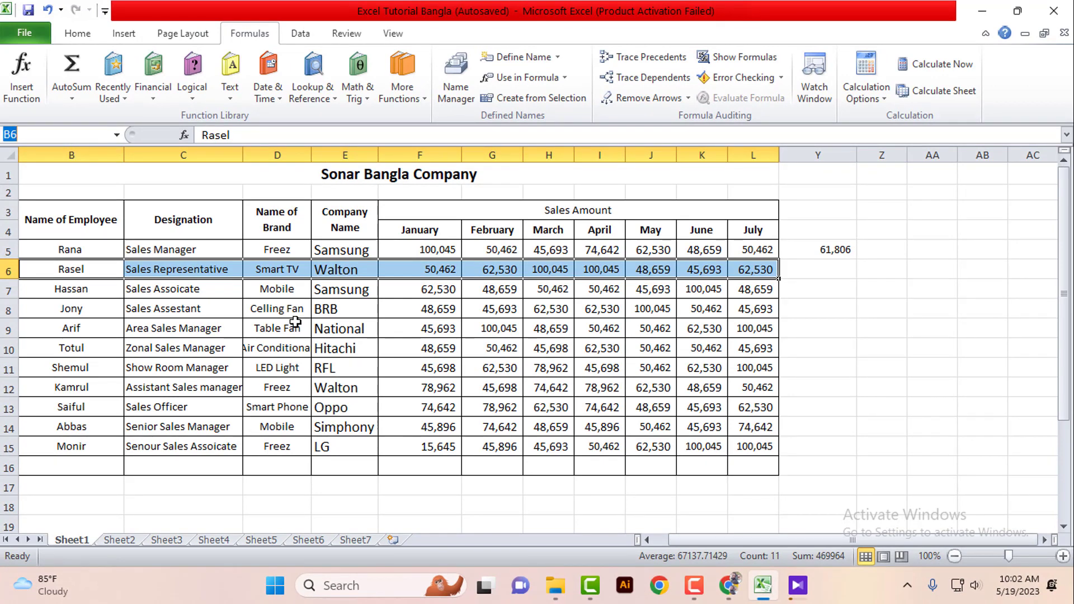
pyautogui.write('walton')
pyautogui.press('Return')
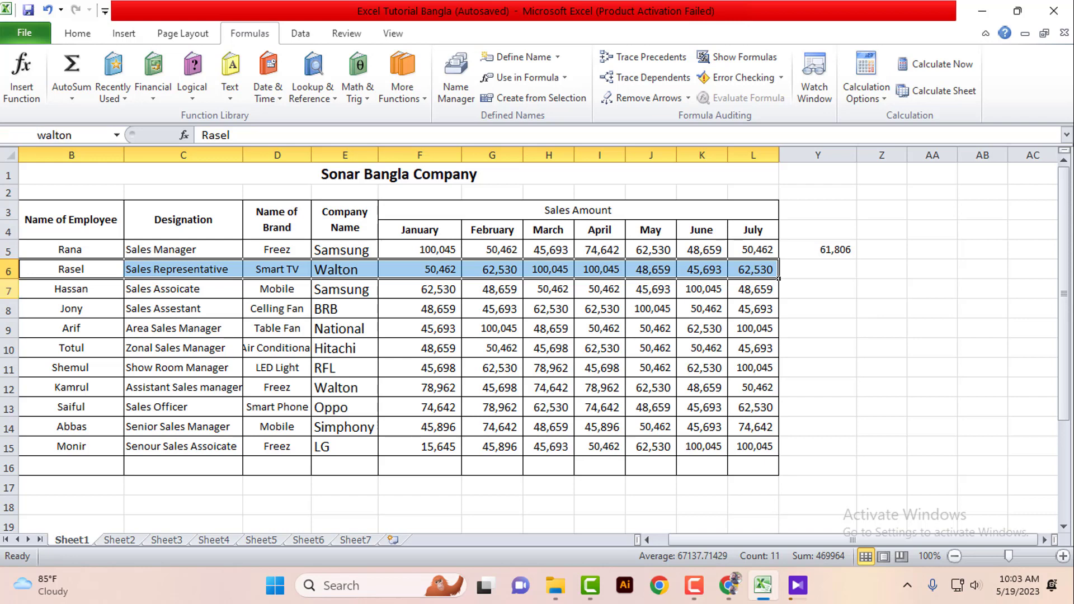
pyautogui.press('Delete')
pyautogui.hotkey('ctrl', 'z')
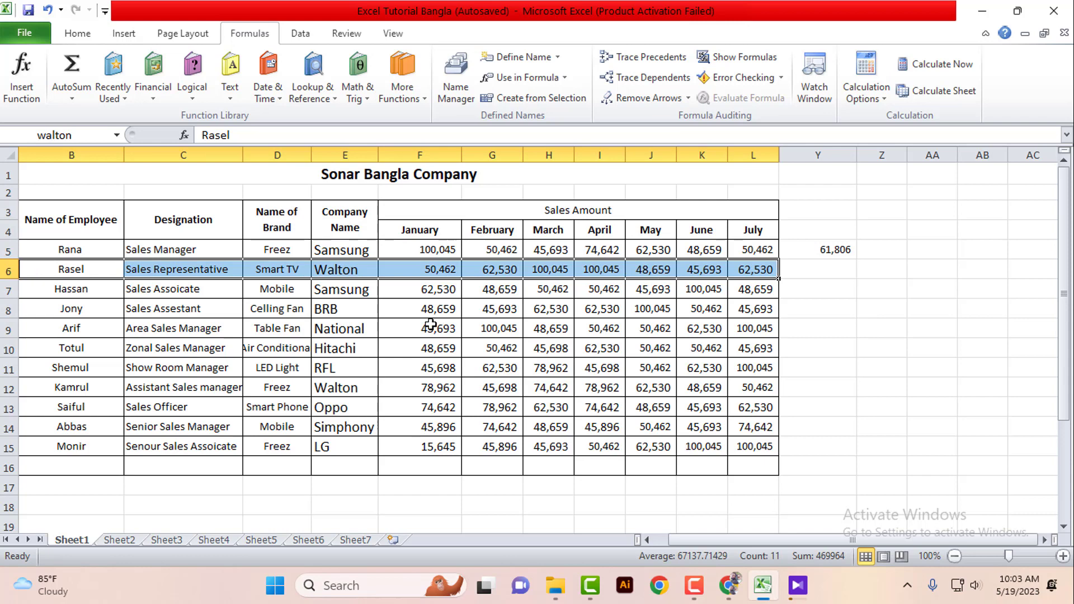
pyautogui.click(101, 288)
pyautogui.click(116, 271)
pyautogui.click(169, 272)
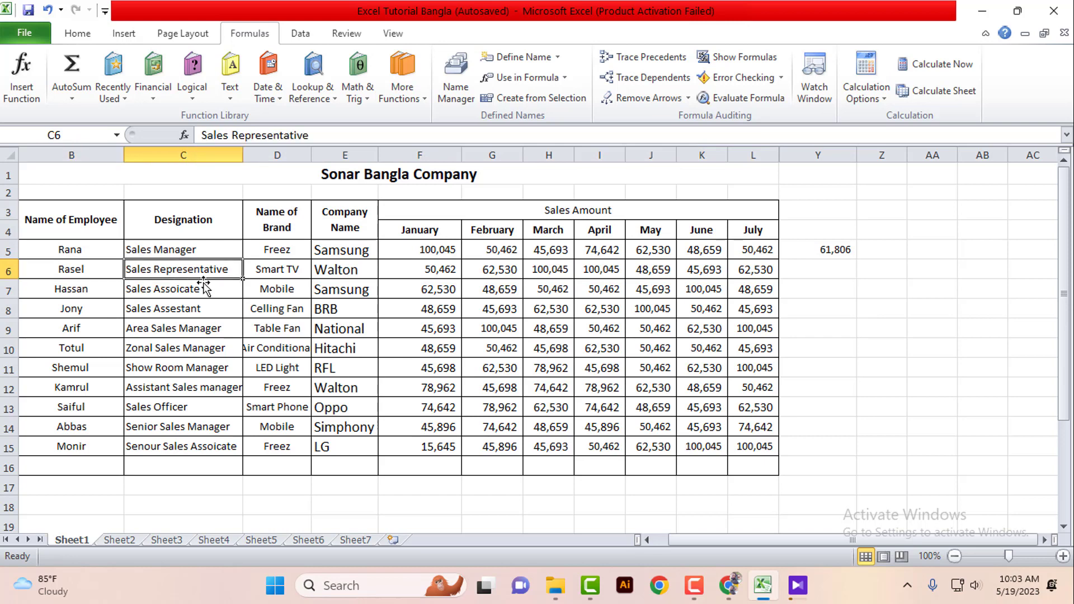
pyautogui.click(331, 268)
pyautogui.click(347, 252)
pyautogui.click(361, 293)
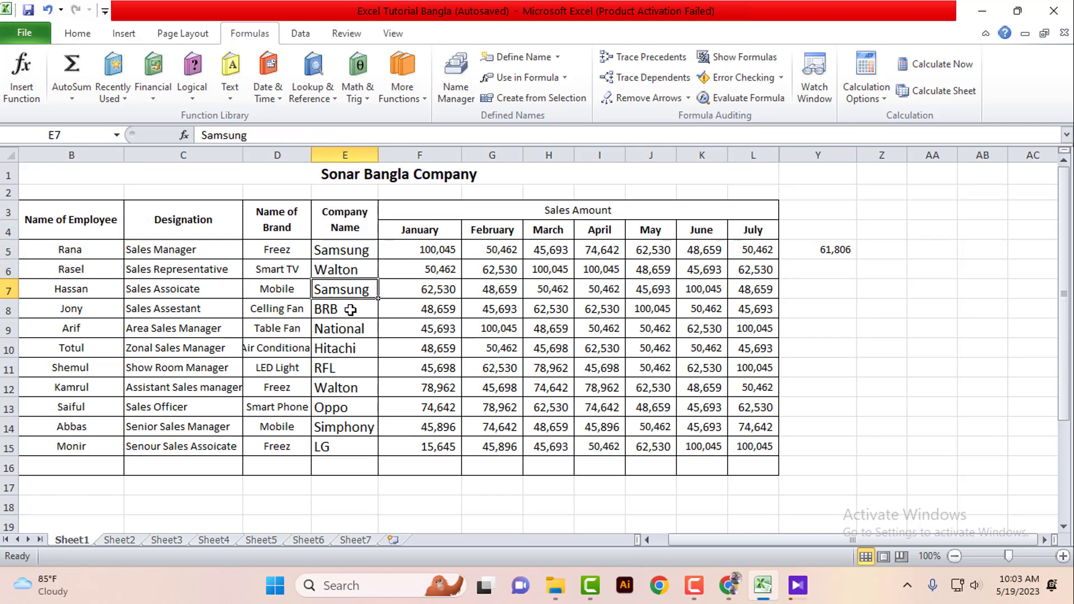
pyautogui.click(350, 312)
pyautogui.click(353, 331)
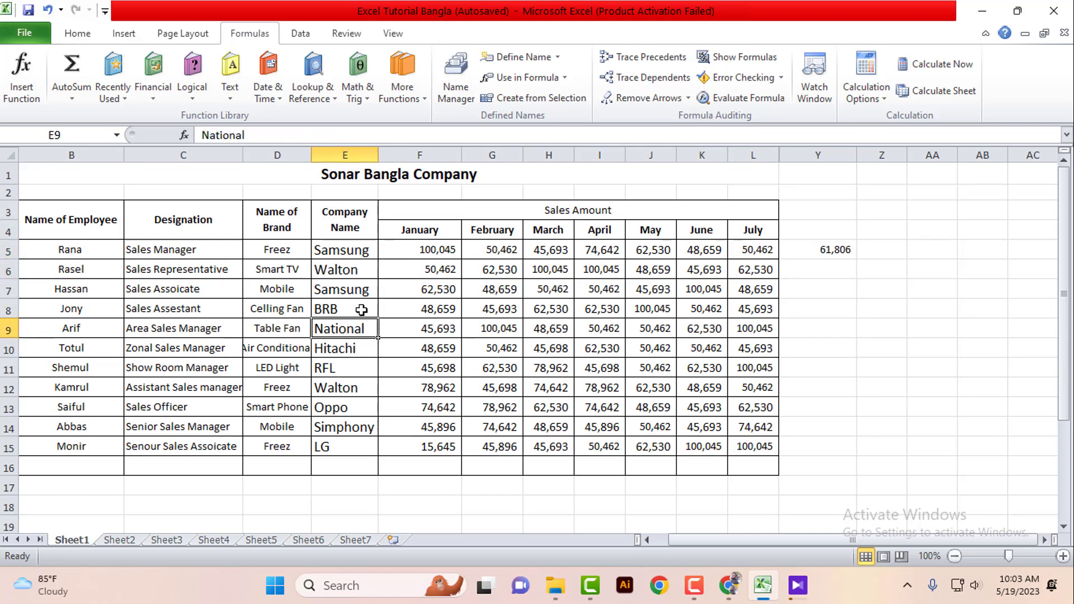
pyautogui.moveTo(341, 252); pyautogui.dragTo(369, 448)
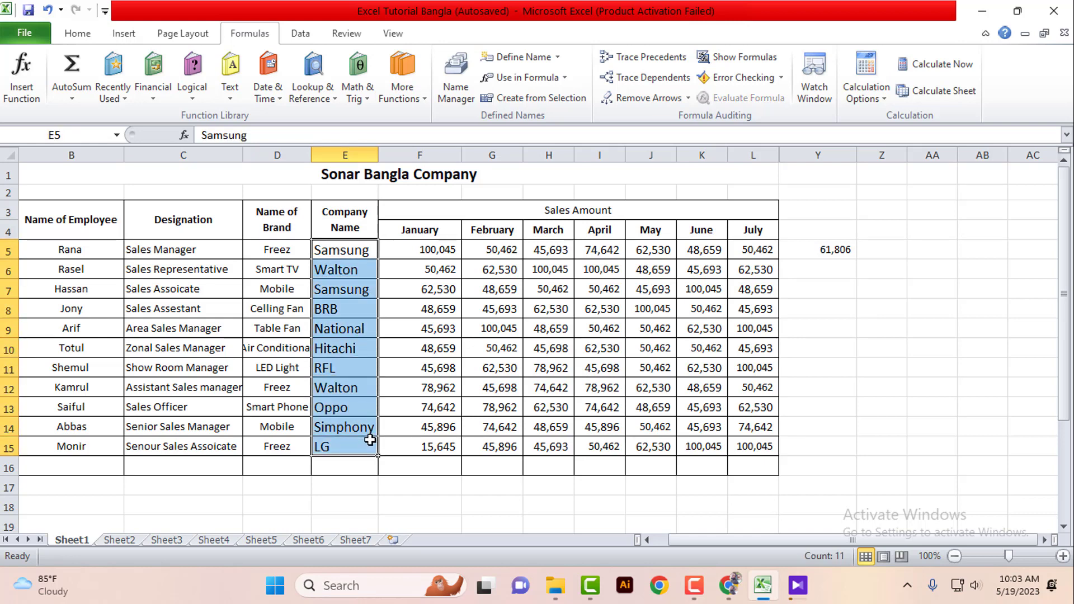
pyautogui.click(370, 445)
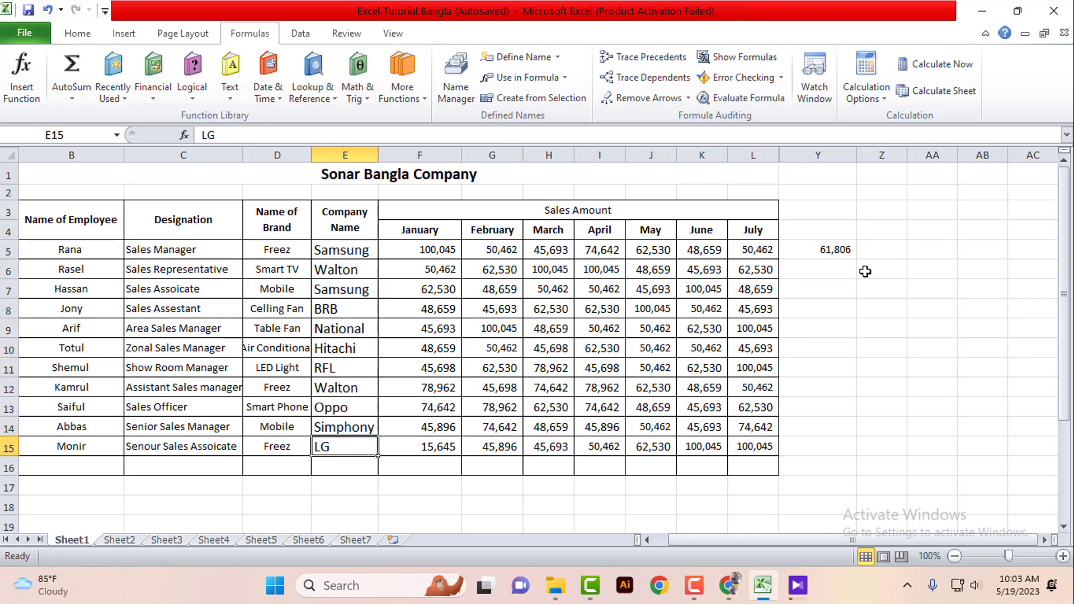
pyautogui.click(700, 428)
pyautogui.click(752, 424)
pyautogui.click(759, 400)
pyautogui.click(740, 347)
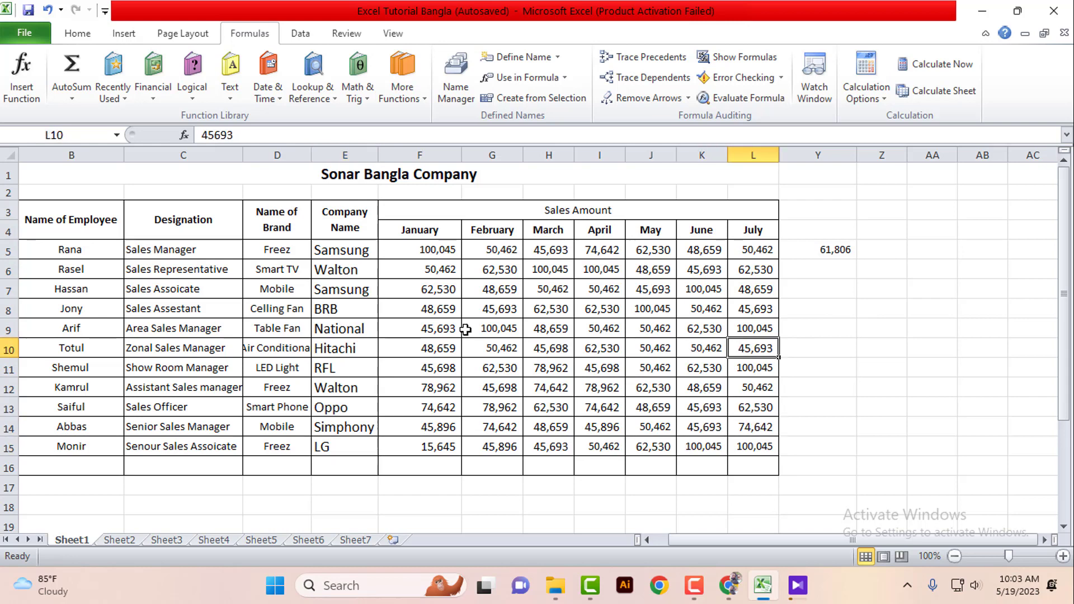
pyautogui.click(466, 330)
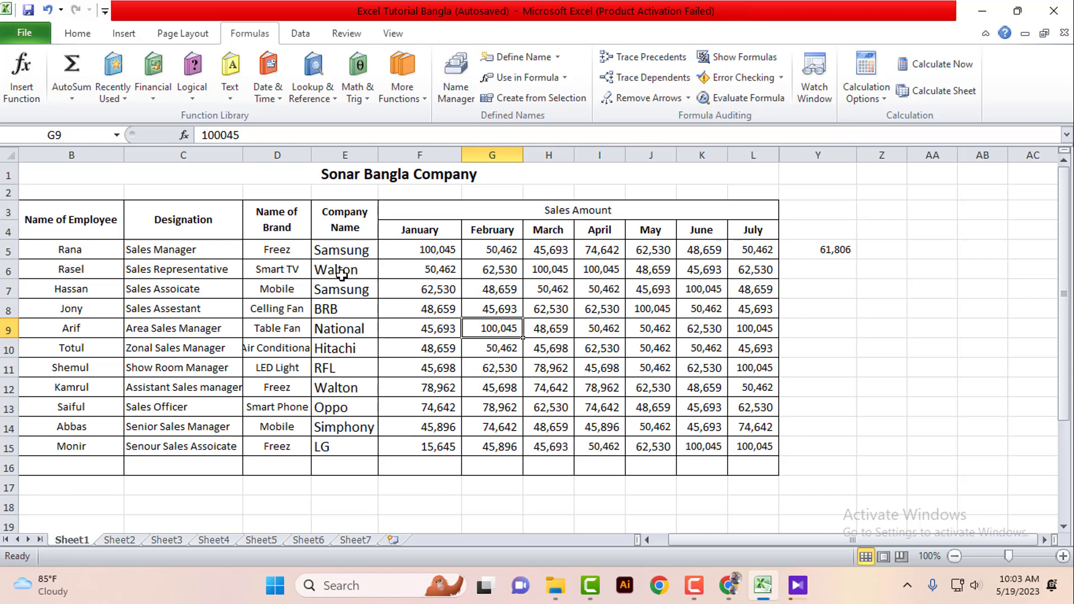
# Jump to the National named range and trace its row across B9:L9
pyautogui.click(116, 135)
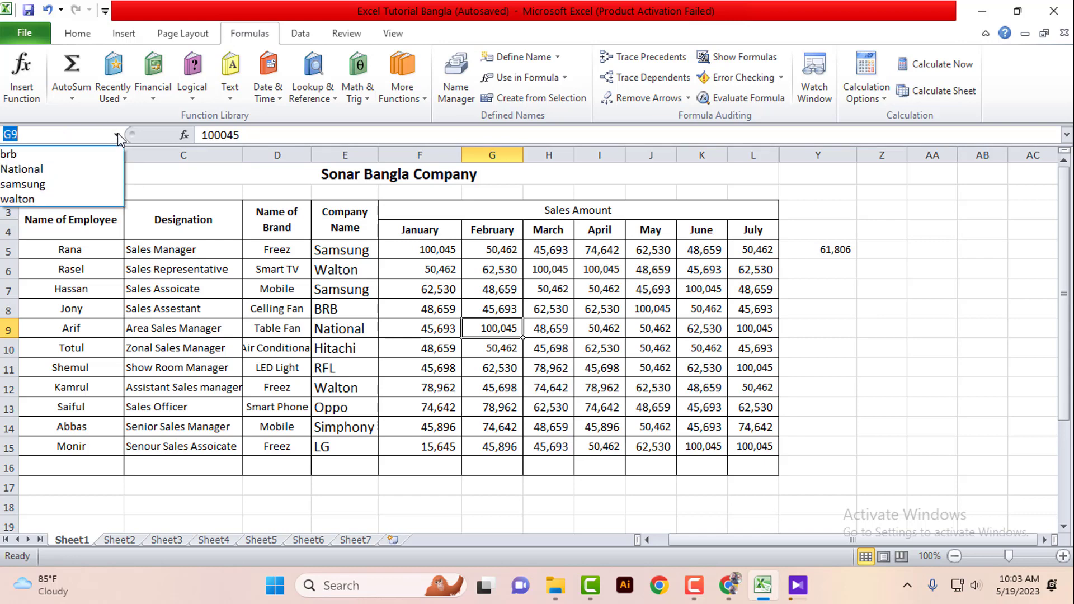
pyautogui.click(35, 169)
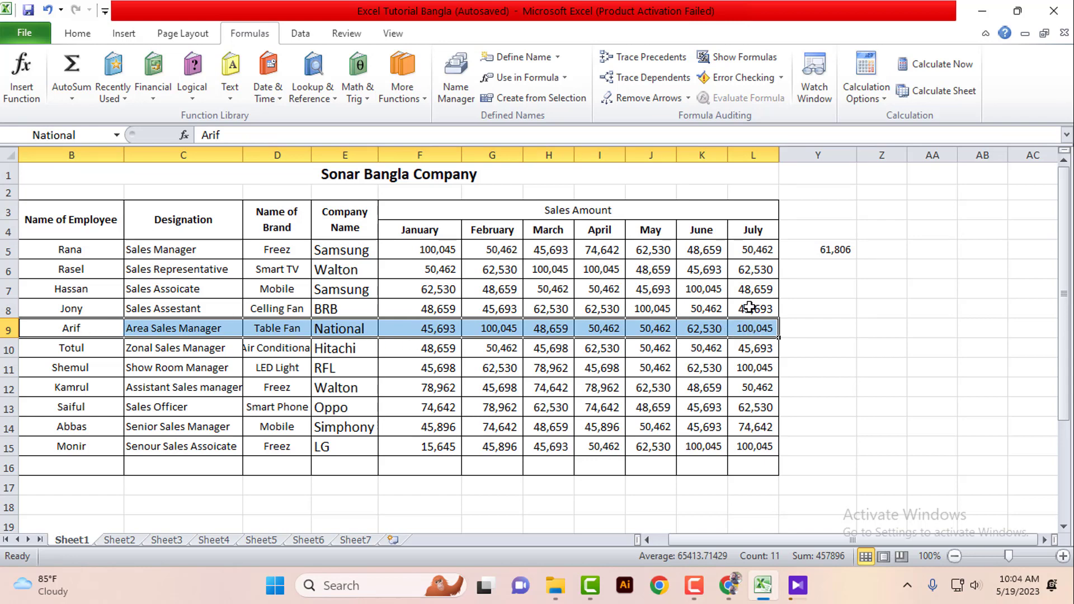
pyautogui.click(761, 329)
pyautogui.moveTo(61, 327); pyautogui.dragTo(762, 333)
pyautogui.click(761, 332)
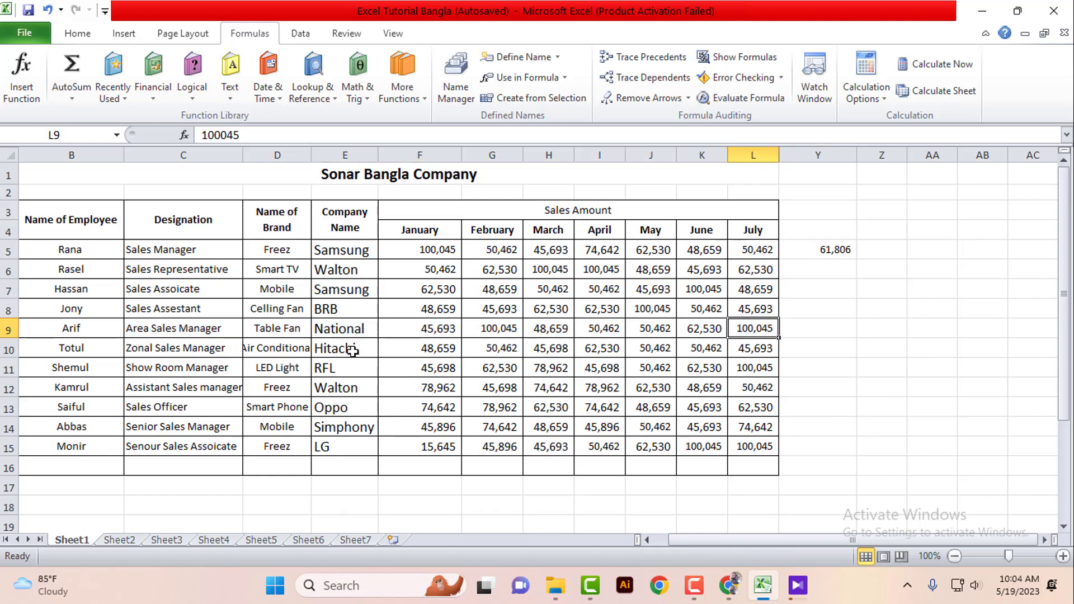
# Jump to the walton named range and trace across its row and the row below it
pyautogui.click(118, 135)
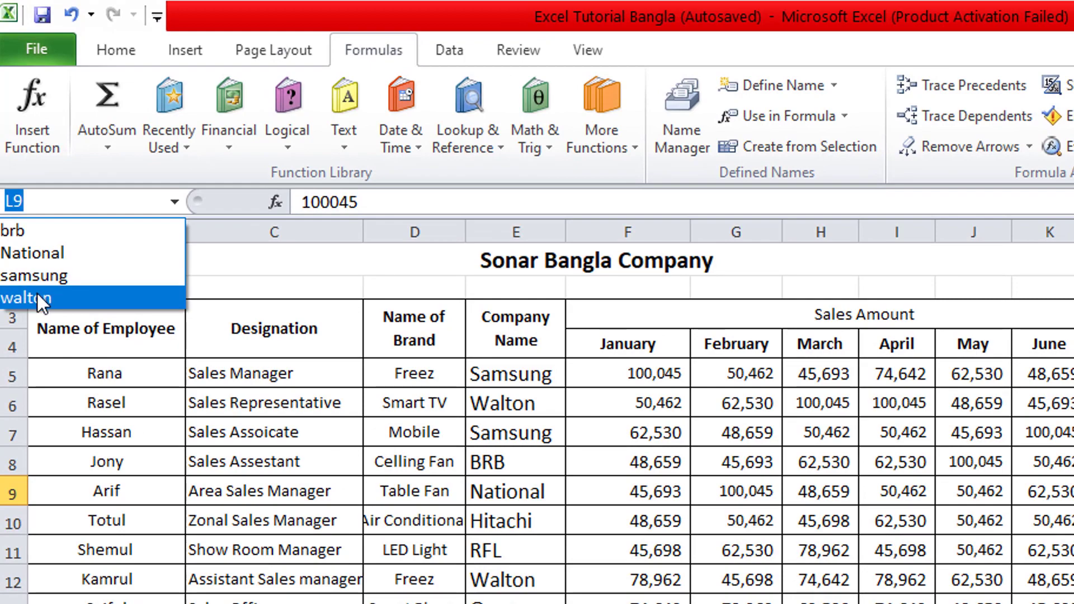
pyautogui.click(37, 295)
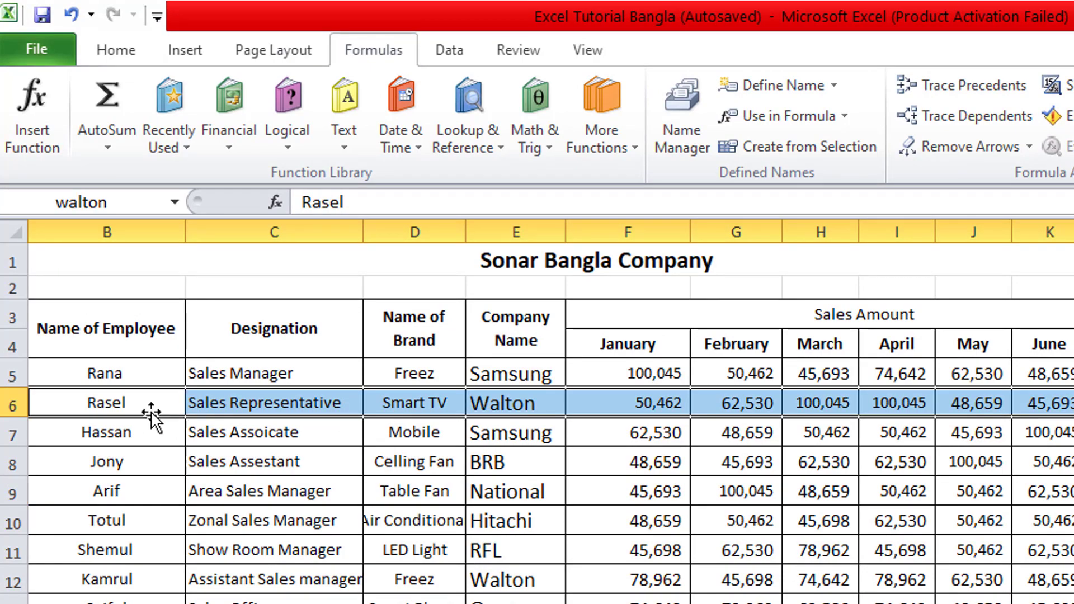
pyautogui.moveTo(168, 403); pyautogui.dragTo(652, 423)
pyautogui.moveTo(604, 392); pyautogui.dragTo(1041, 372)
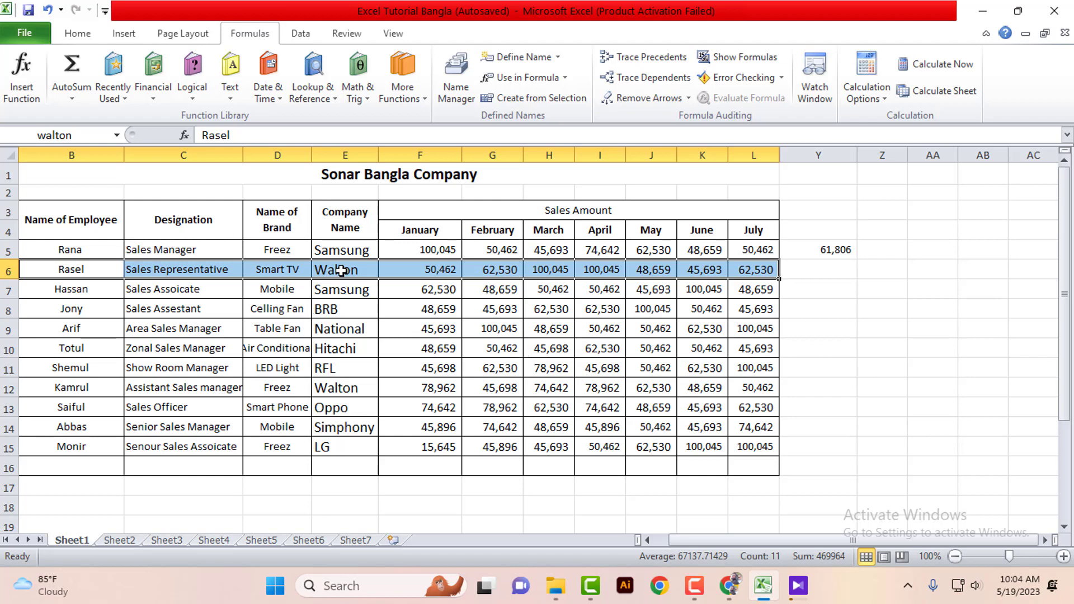
pyautogui.moveTo(68, 291); pyautogui.dragTo(761, 291)
pyautogui.click(761, 291)
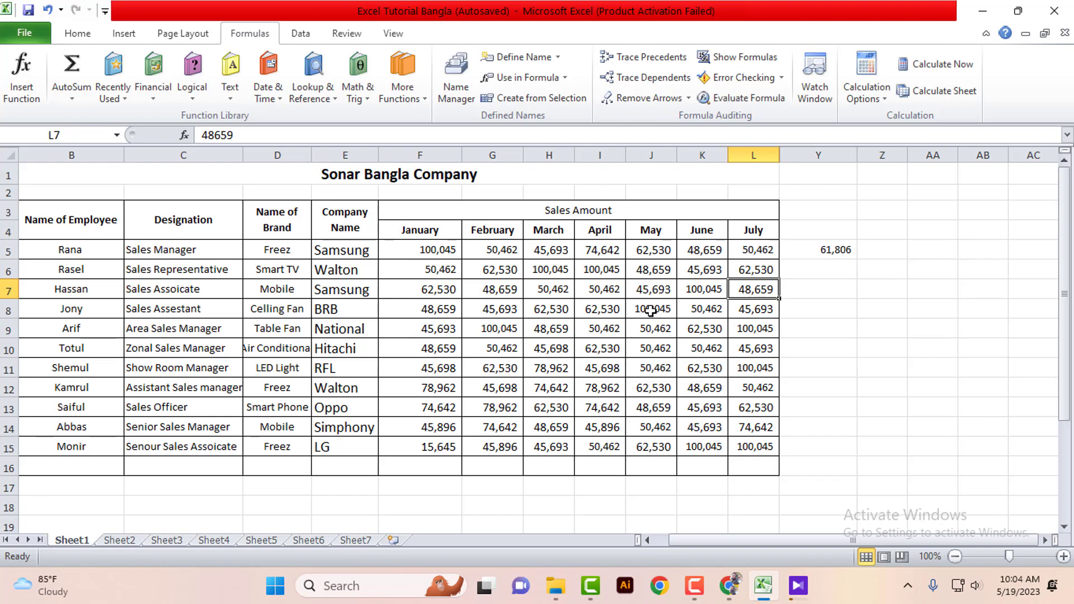
pyautogui.click(120, 540)
pyautogui.click(167, 540)
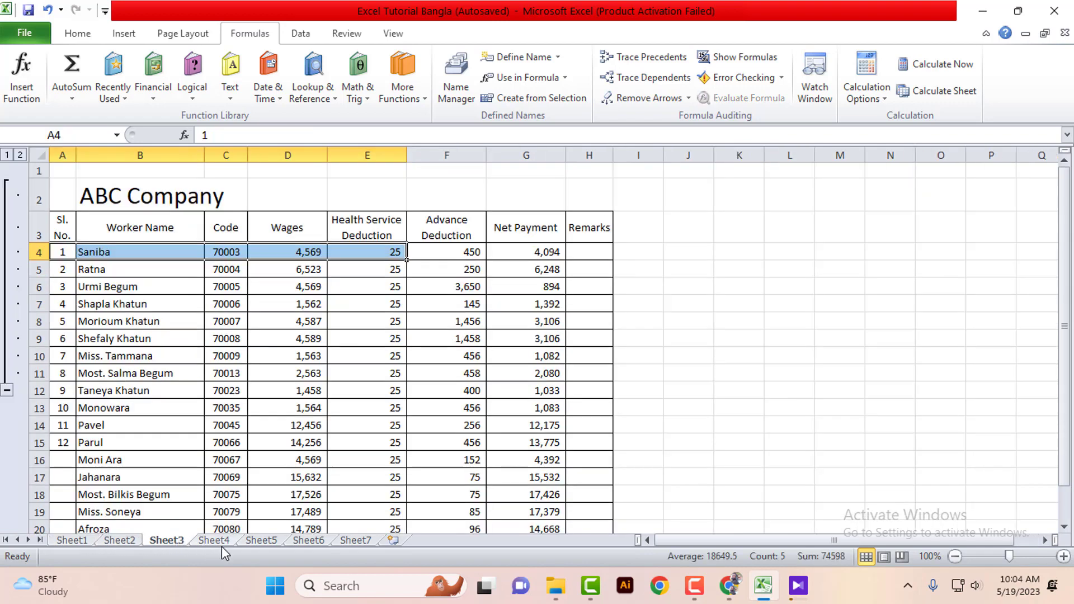
pyautogui.click(223, 543)
pyautogui.click(262, 541)
pyautogui.click(310, 541)
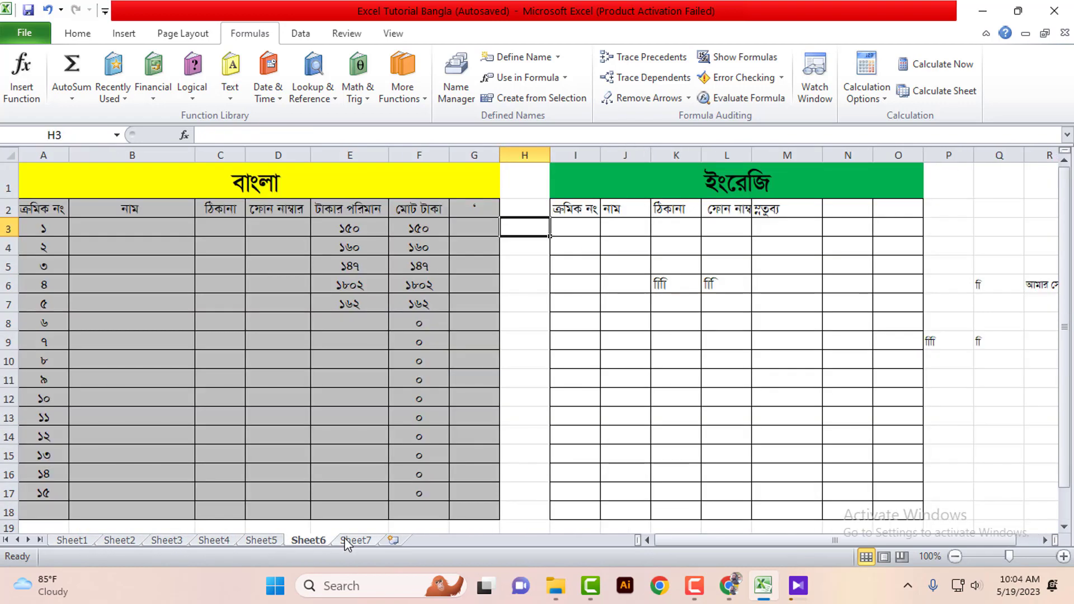
pyautogui.click(349, 540)
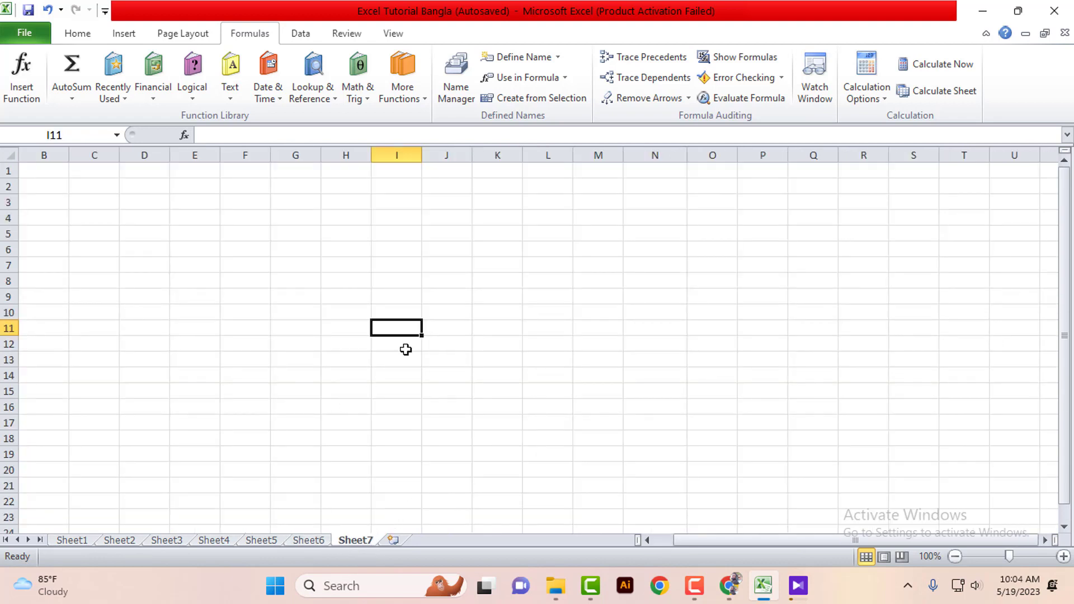
# From Sheet5, jump to the samsung named range and trace its row on Sheet2
pyautogui.click(273, 545)
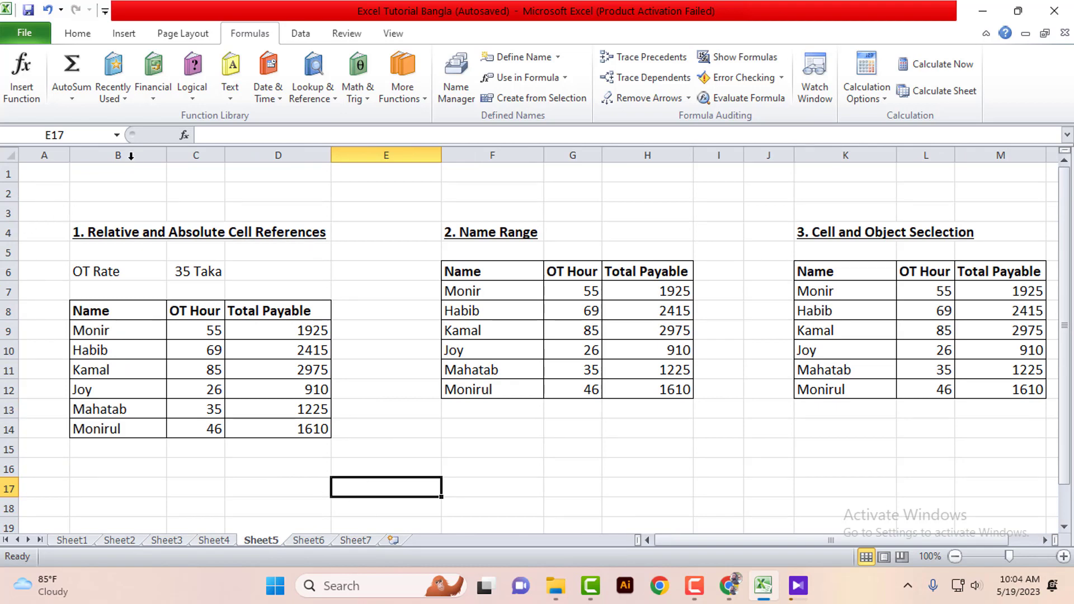
pyautogui.click(117, 134)
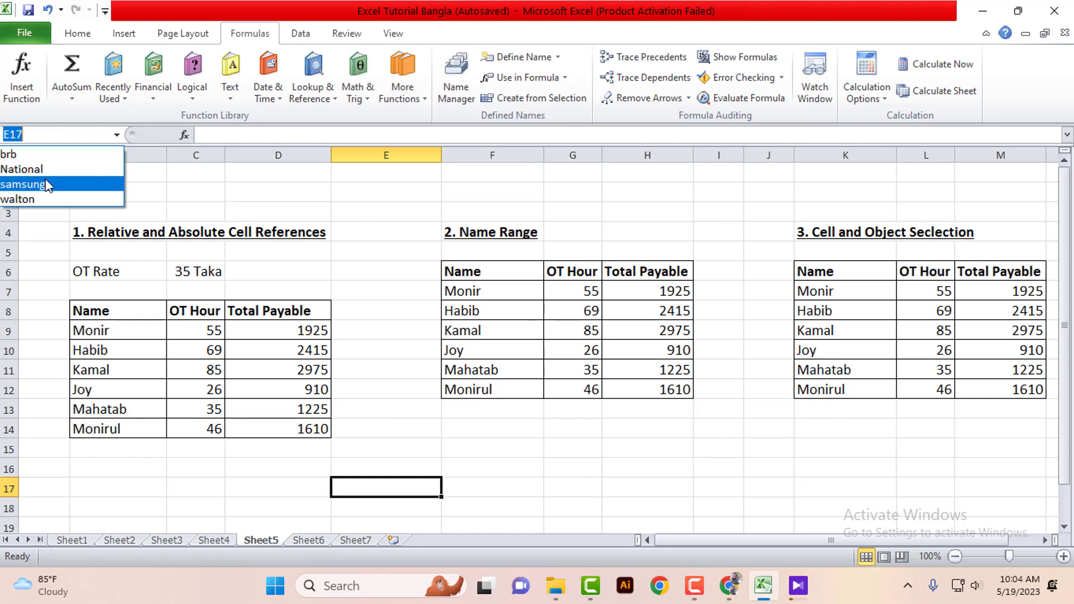
pyautogui.click(31, 187)
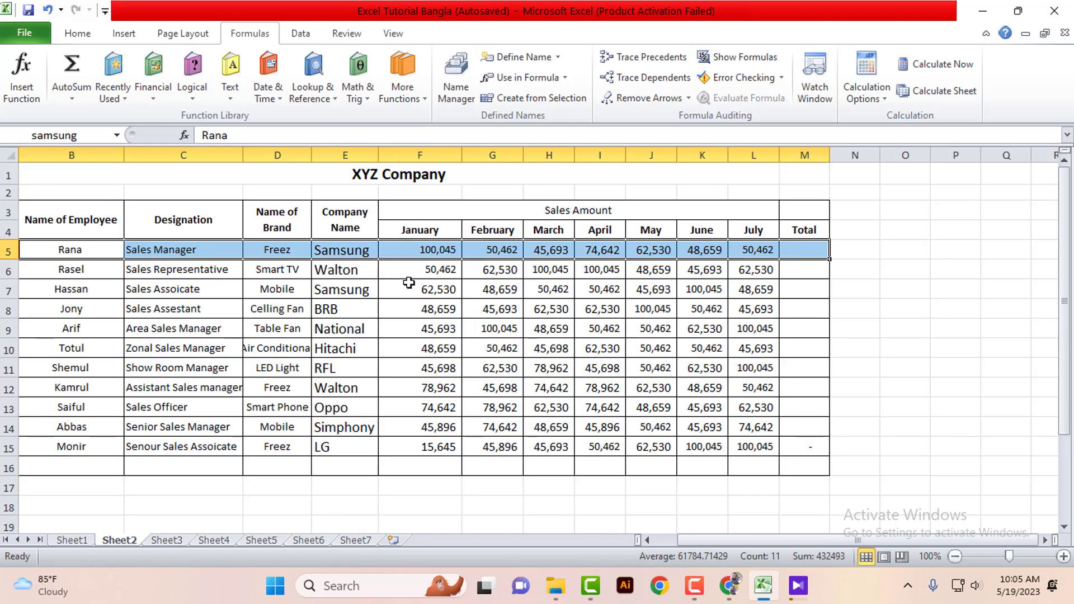
pyautogui.moveTo(73, 250); pyautogui.dragTo(774, 245)
pyautogui.click(203, 348)
# From Sheet7, jump to the brb named range and trace its row on Sheet2
pyautogui.click(358, 540)
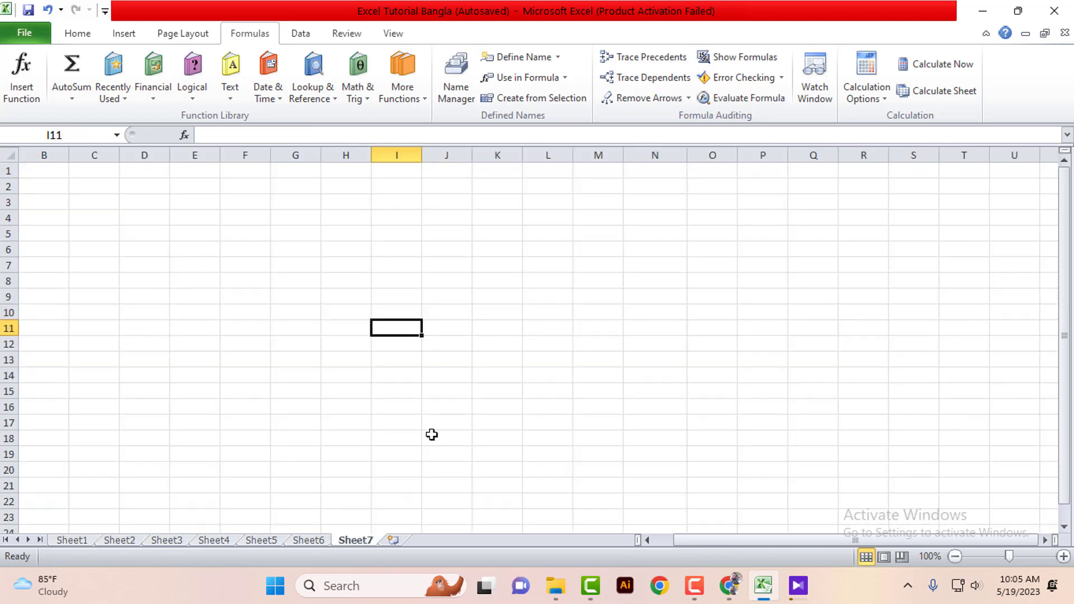
pyautogui.click(476, 379)
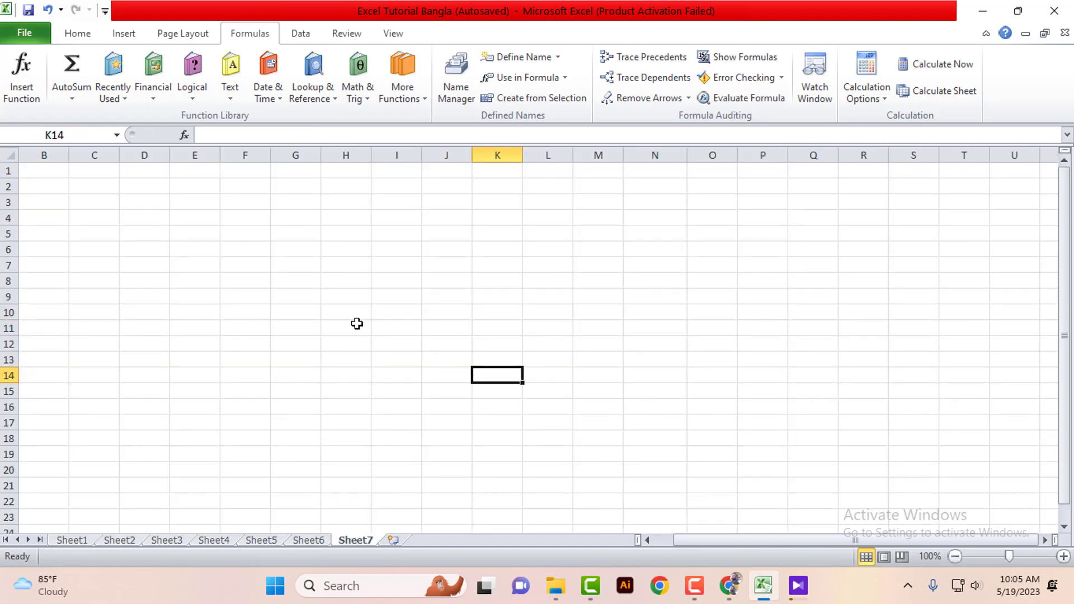
pyautogui.click(116, 135)
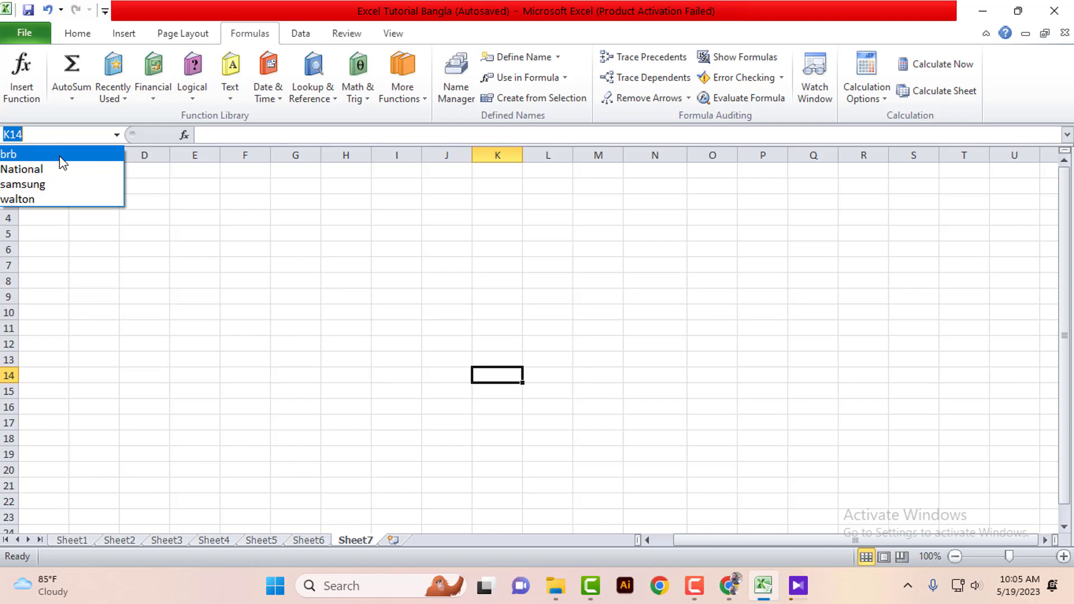
pyautogui.click(34, 155)
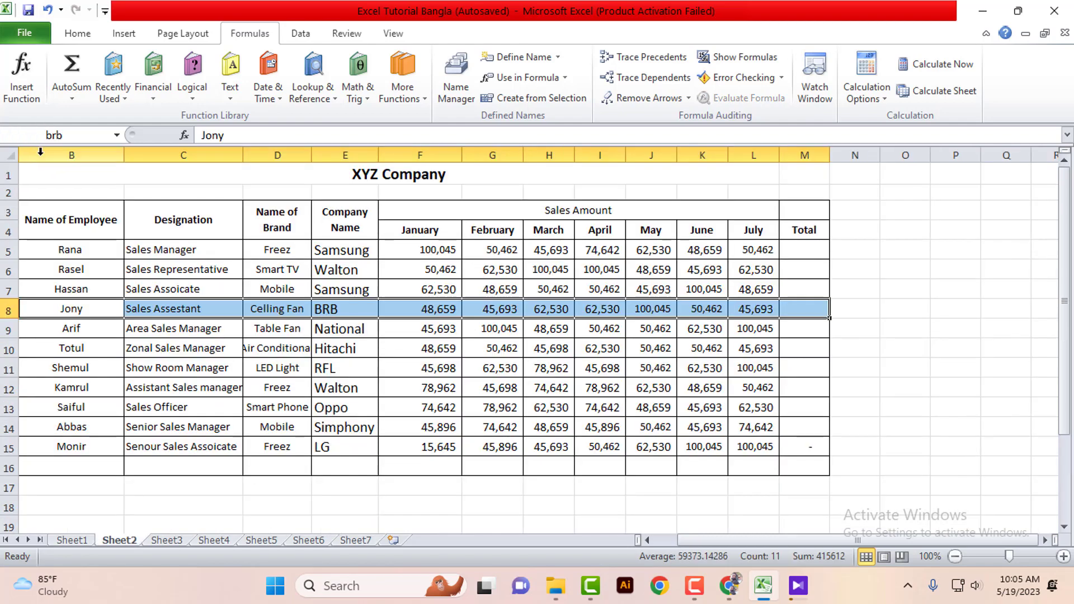
pyautogui.moveTo(70, 309); pyautogui.dragTo(815, 310)
pyautogui.click(799, 311)
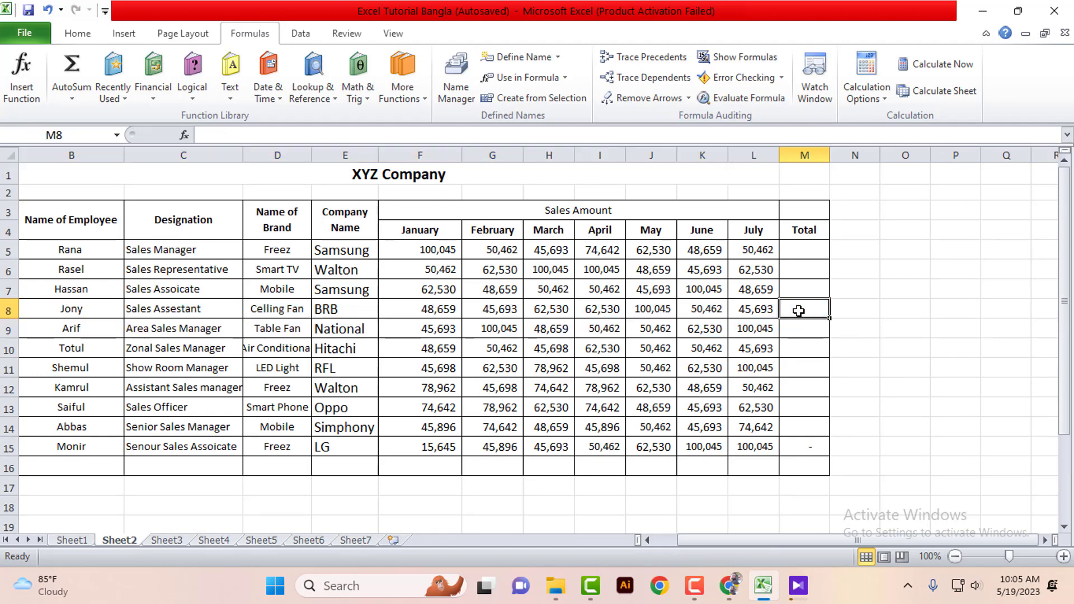